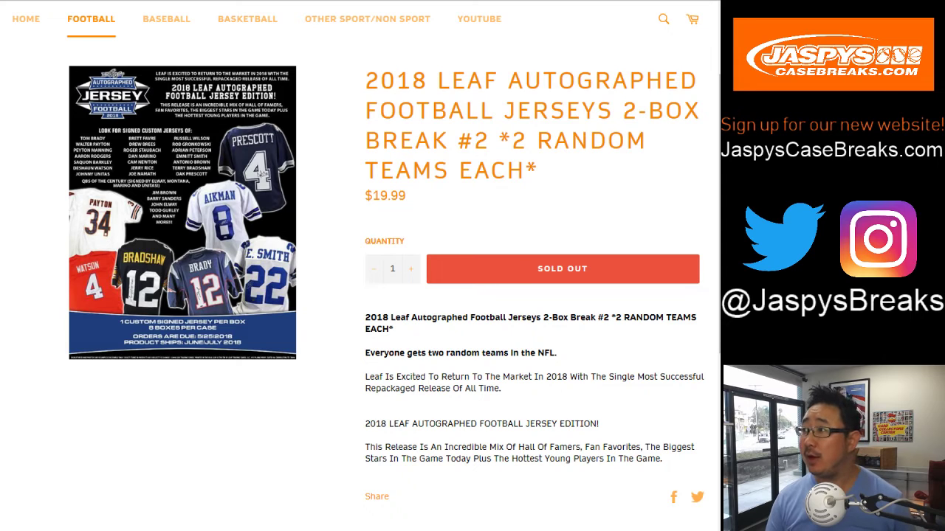
Duplicate the full participant list in the List Randomizer by pasting a second copy below the last entry
key("ctrl+Tab")
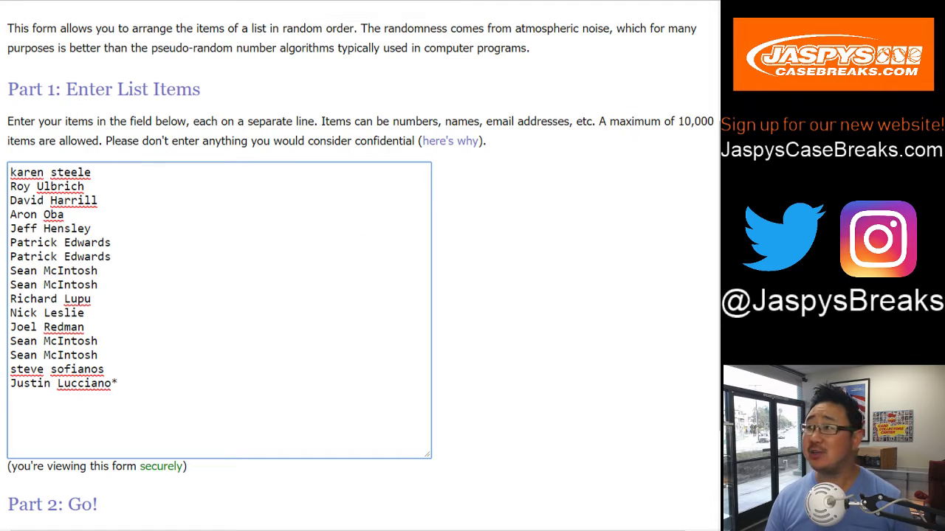
key("ctrl+a")
key("ctrl+c")
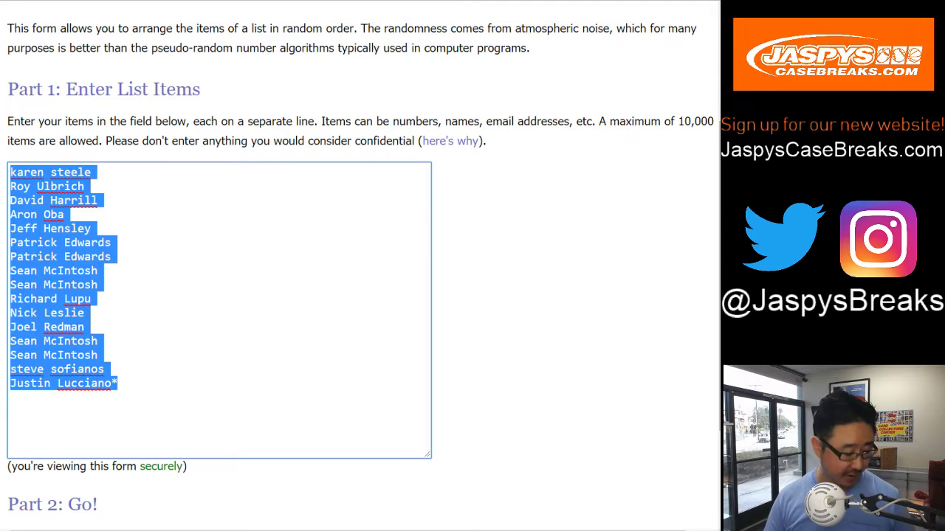
left_click(517, 332)
left_click(119, 383)
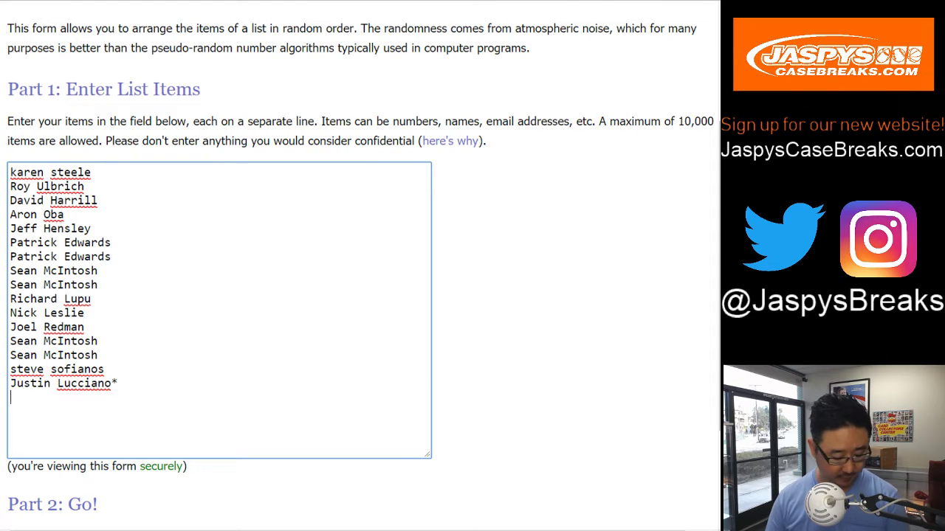
key("Return")
key("ctrl+v")
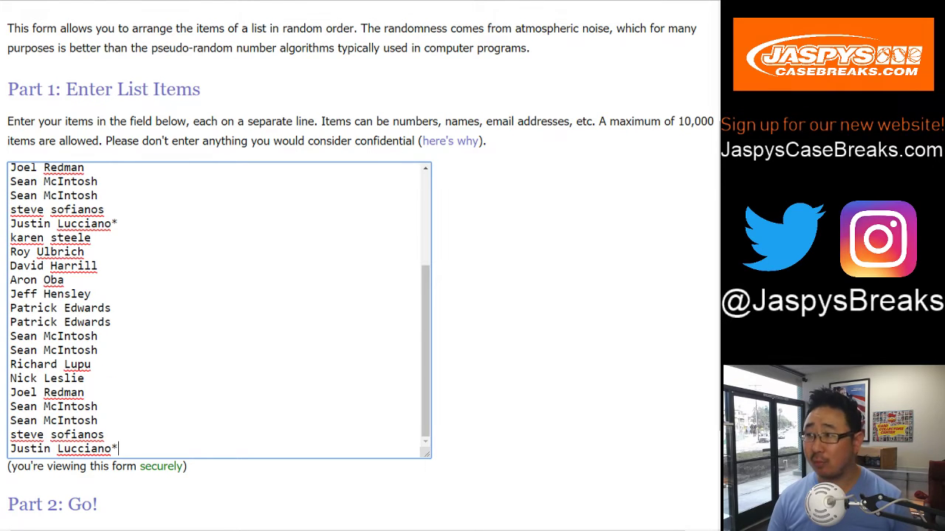
Roll 2 virtual dice from the Dice Roller form
scroll(219, 310, "up", 3)
scroll(219, 310, "down", 3)
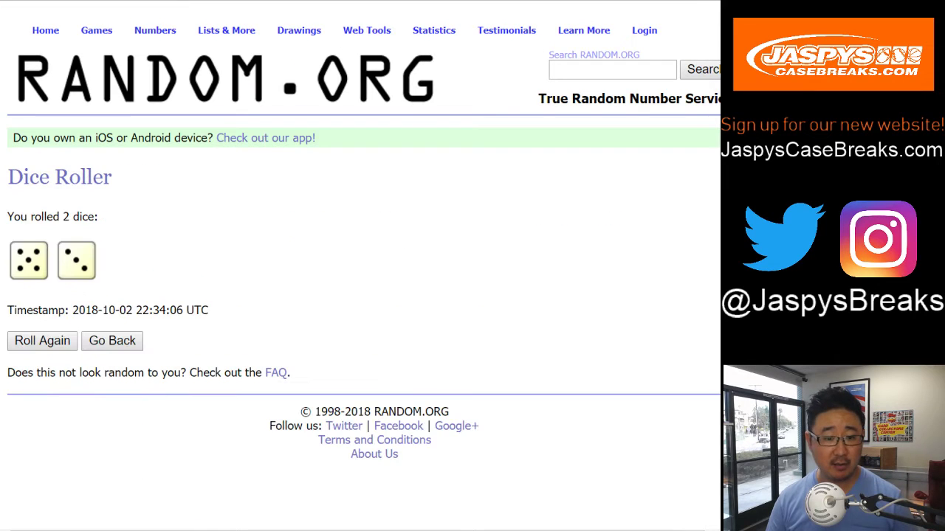
left_click(112, 340)
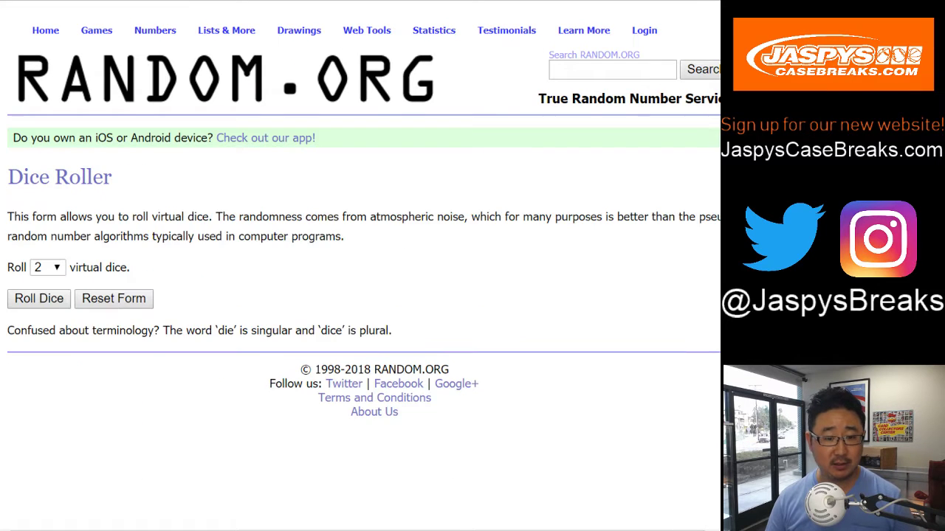
left_click(39, 299)
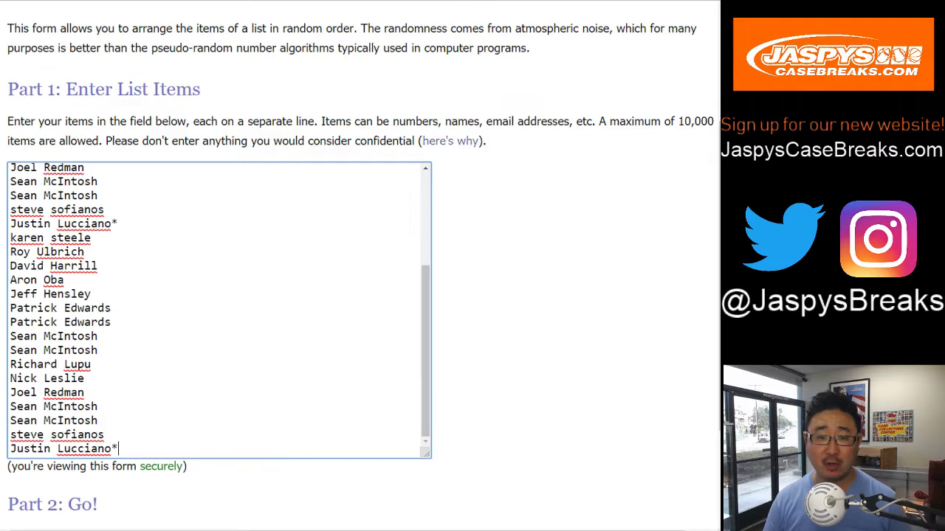
Randomize the doubled participant list four times
scroll(361, 266, "down", 3)
left_click(45, 418)
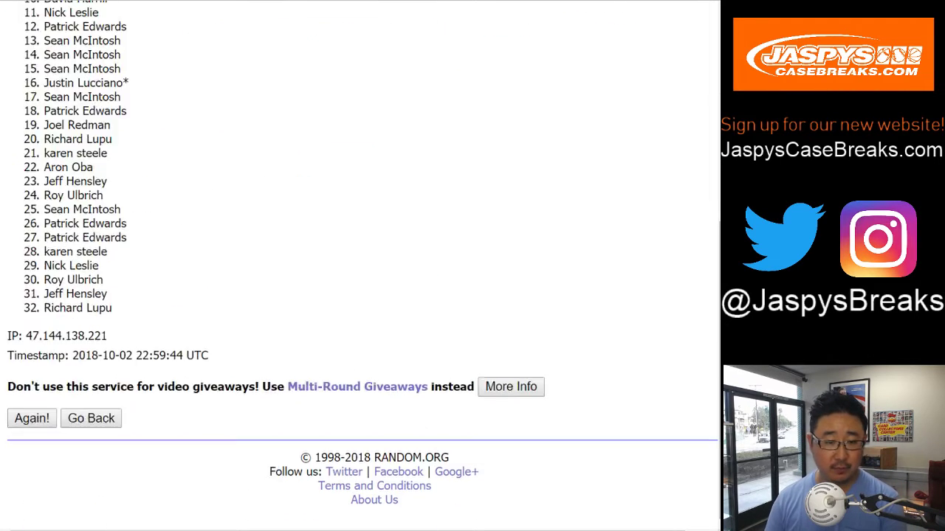
left_click(32, 418)
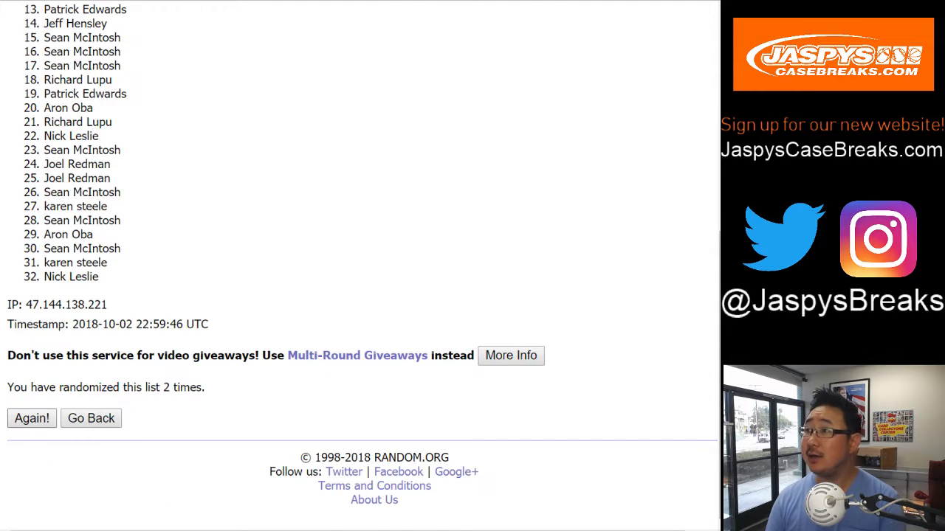
left_click(31, 418)
scroll(32, 418, "down", 5)
left_click(32, 417)
scroll(32, 418, "down", 5)
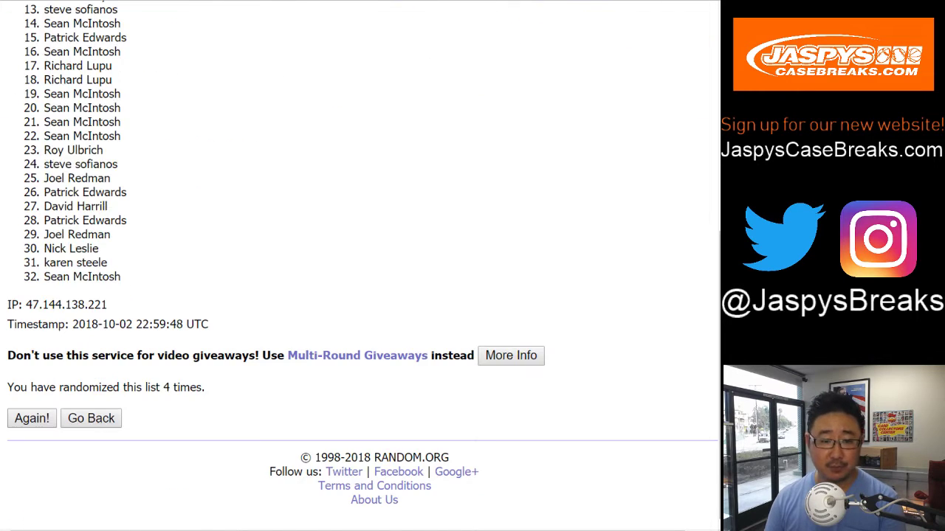
Copy the randomized participant names into column A of the 2Box RT #2 spreadsheet, starting at A1
scroll(360, 265, "up", 5)
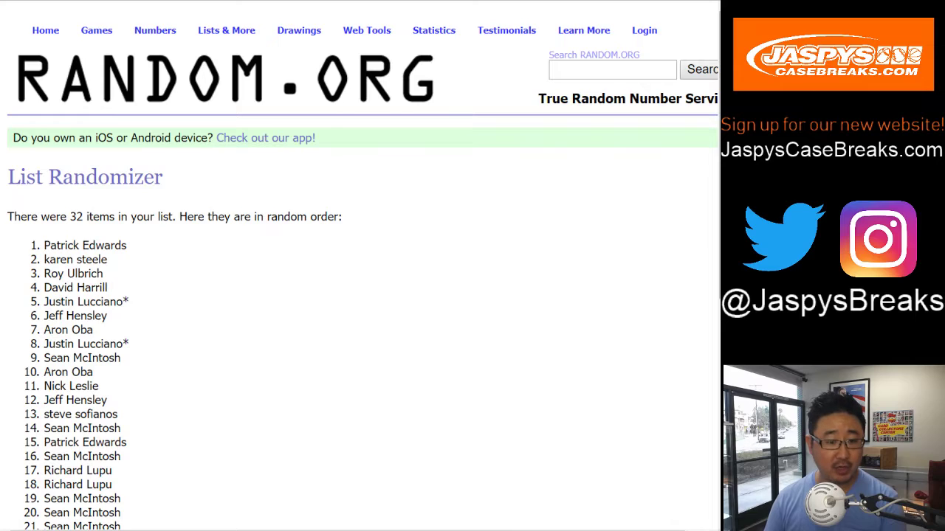
left_click_drag(45, 246, 133, 277)
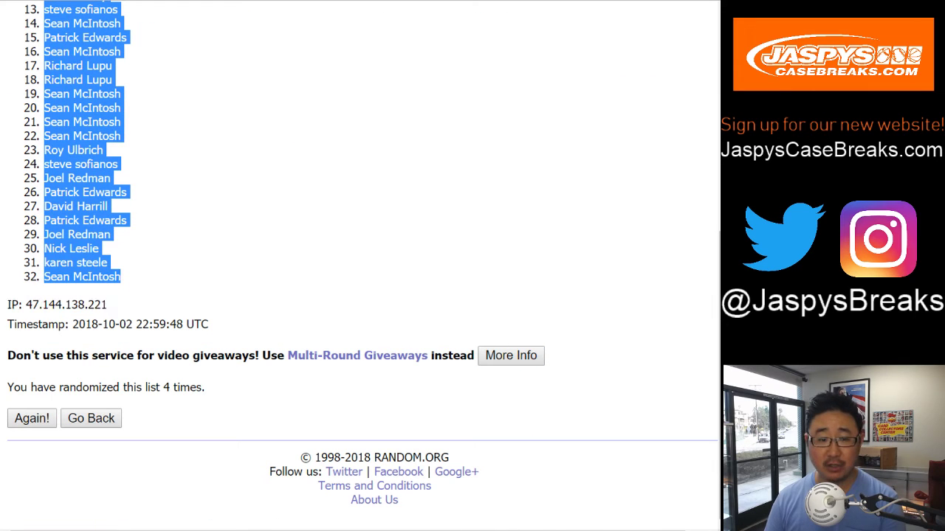
key("alt+Tab")
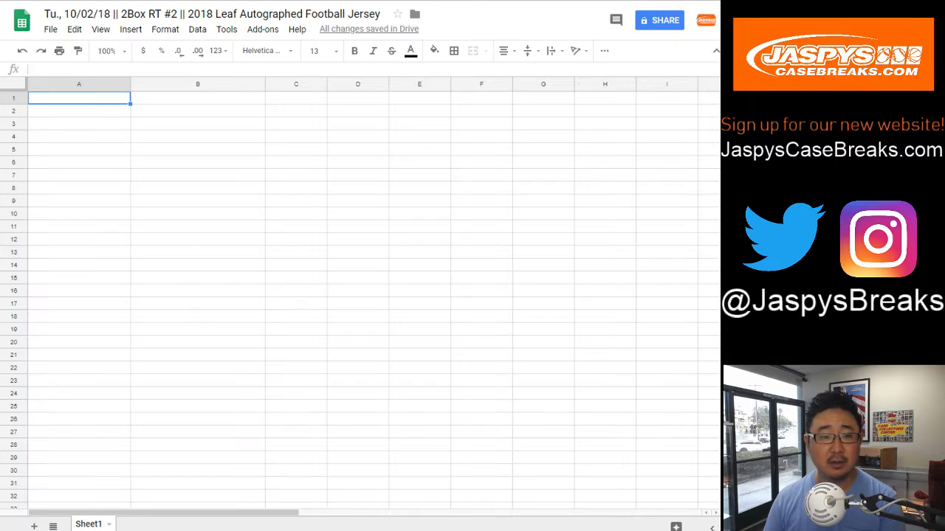
right_click(106, 99)
left_click(138, 143)
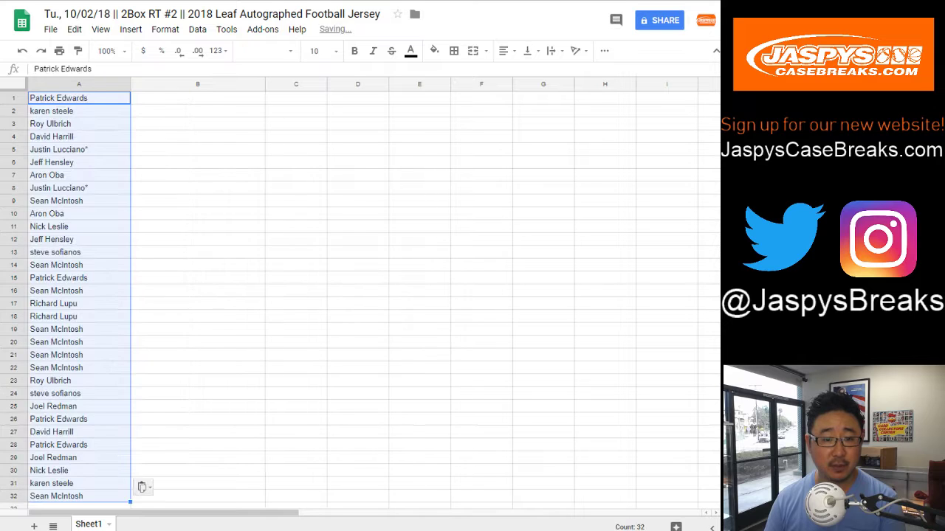
Return to the List Randomizer holding the NFL teams and randomize the team list four times
key("alt+Tab")
key("ctrl+Tab")
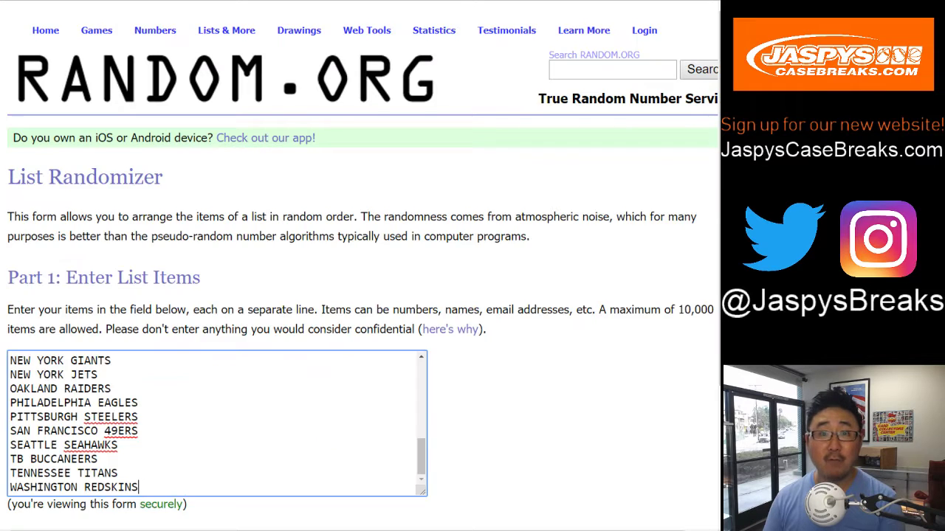
scroll(360, 332, "down", 3)
left_click(45, 418)
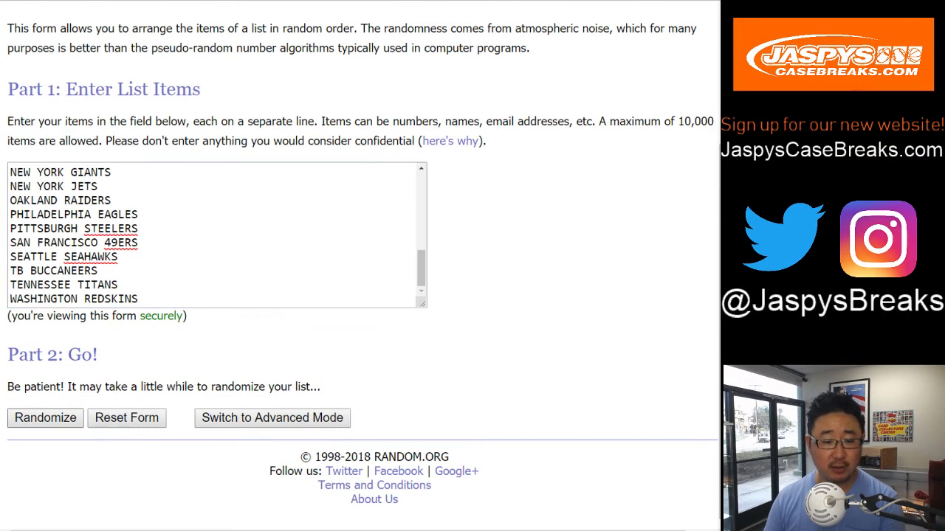
scroll(360, 266, "down", 5)
left_click(31, 418)
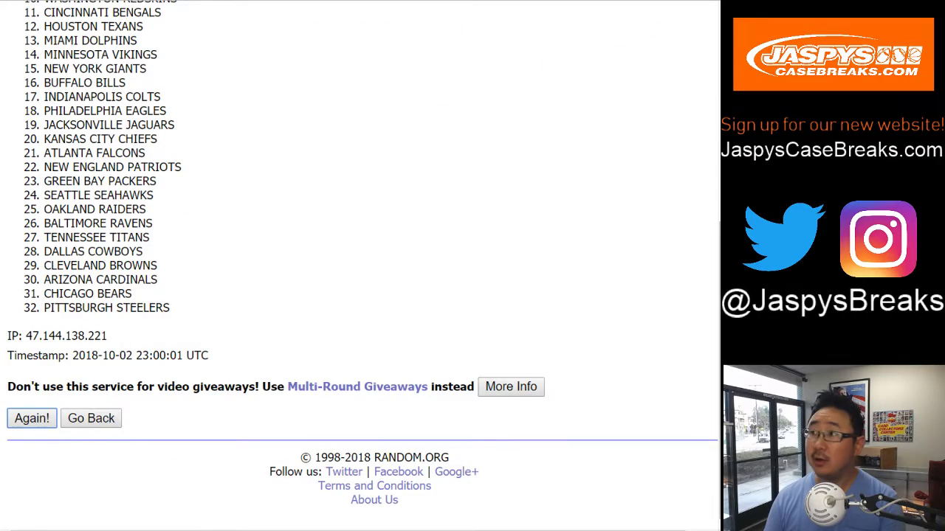
scroll(360, 266, "down", 5)
left_click(32, 418)
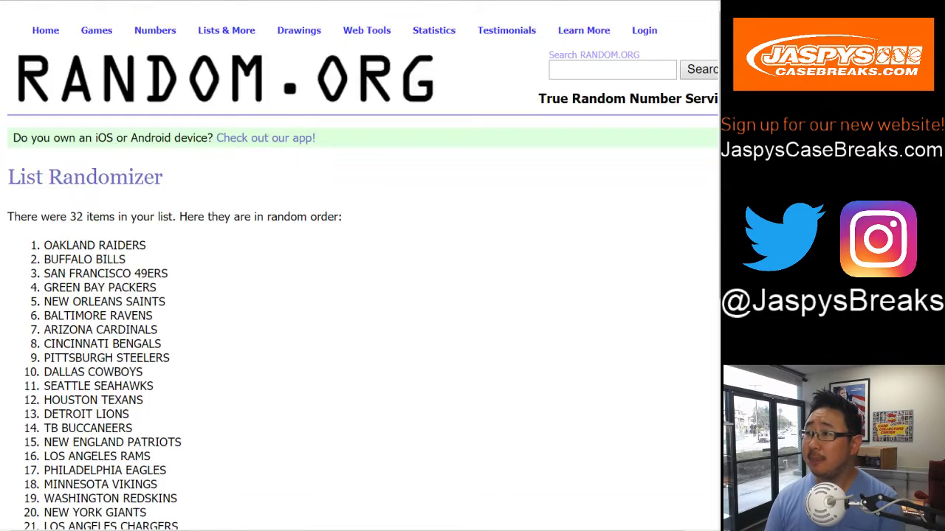
scroll(362, 266, "down", 5)
left_click(32, 418)
scroll(362, 266, "down", 10)
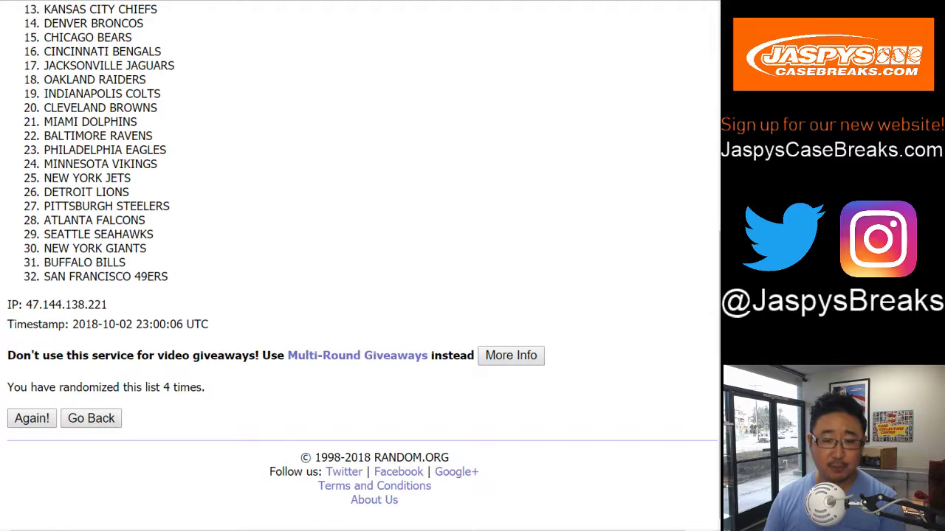
Copy the randomized NFL team list into column B of the spreadsheet, starting at B1 beside the participants
scroll(361, 266, "up", 10)
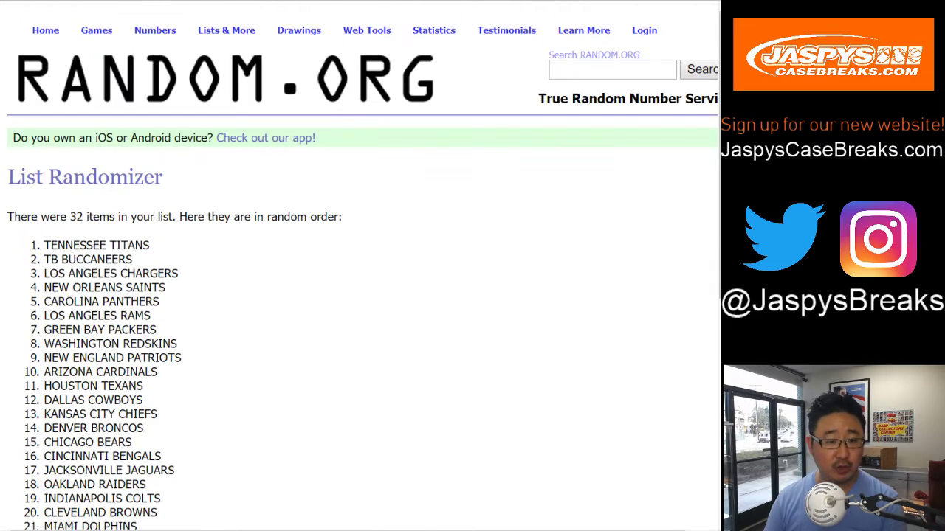
left_click_drag(44, 245, 177, 277)
key("ctrl+c")
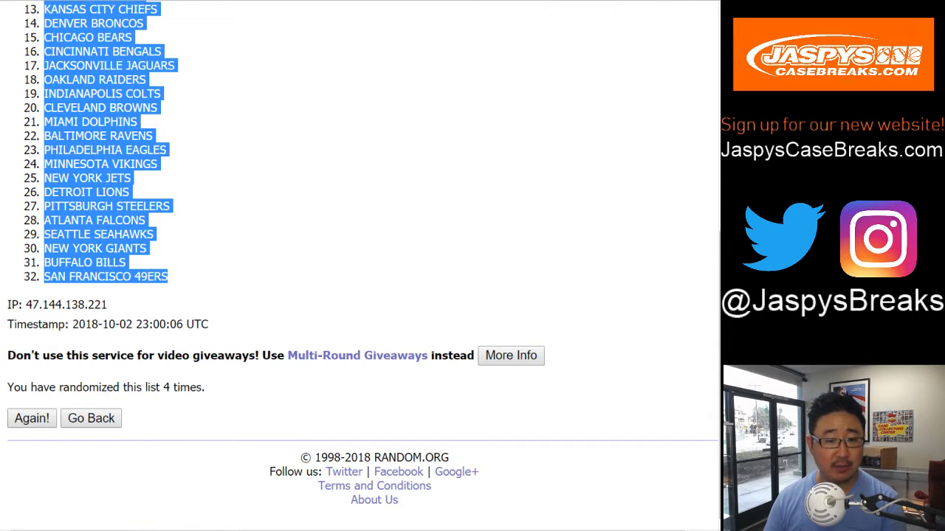
key("ctrl+Tab")
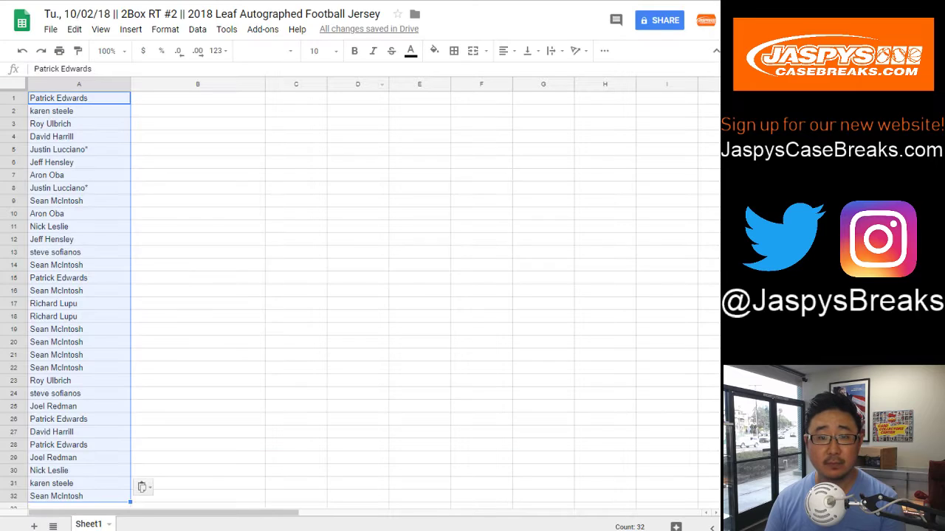
right_click(169, 98)
left_click(199, 143)
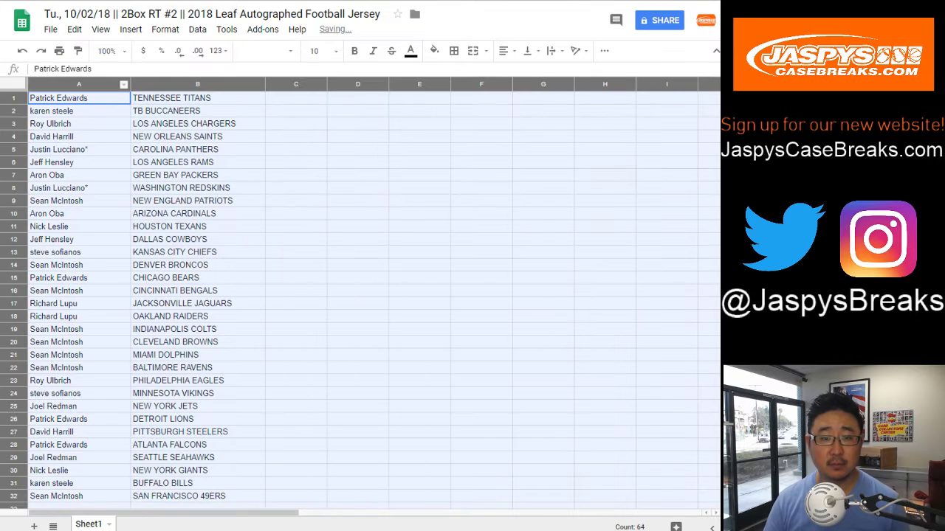
Set the whole sheet's font size to 14 and fit the widths of columns A and B to their contents
left_click(317, 50)
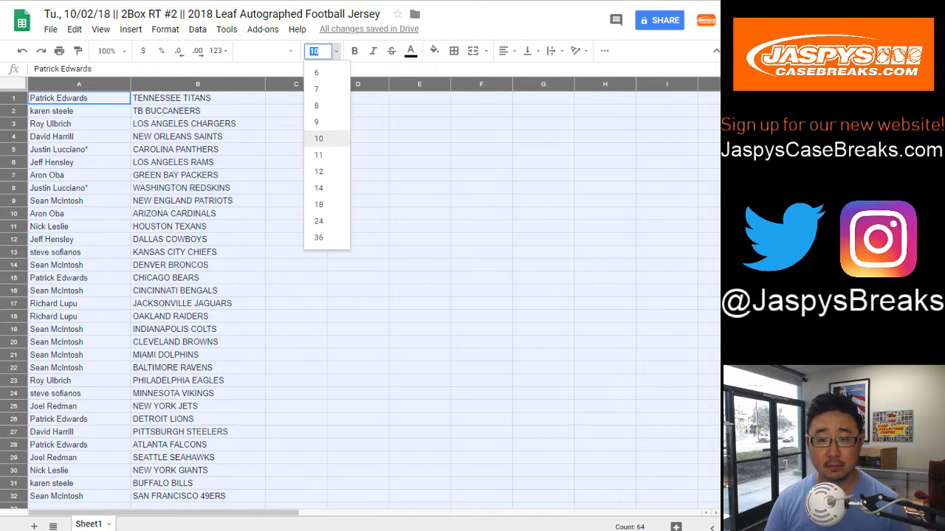
left_click(318, 187)
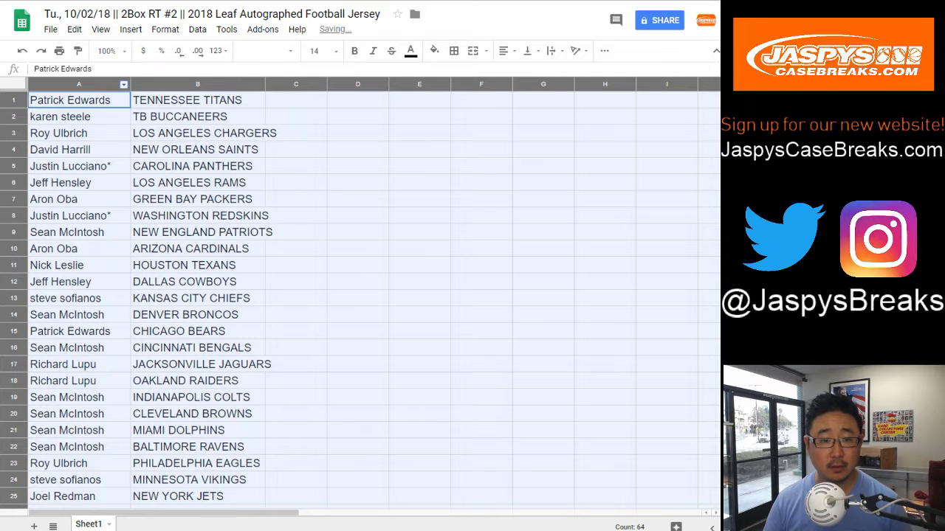
right_click(120, 88)
double_click(129, 84)
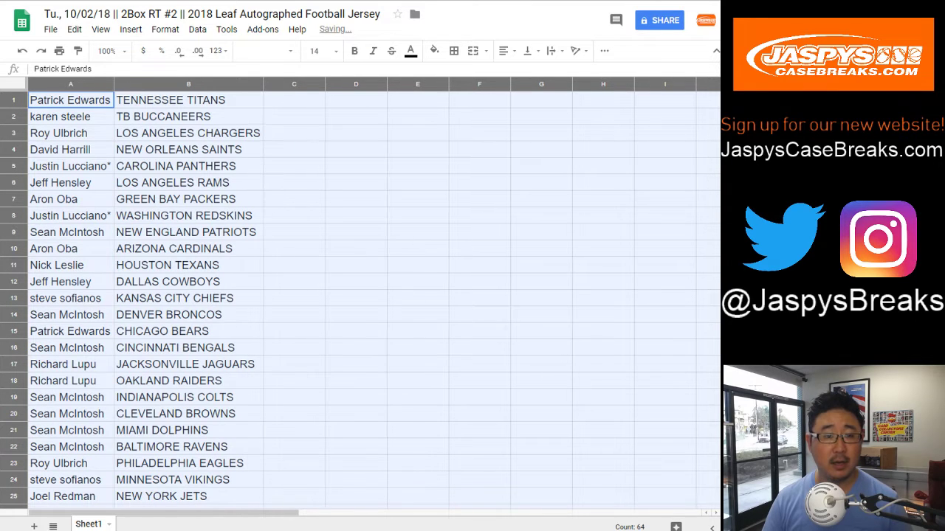
Go through rows 1 to 9 in order, highlighting each row to review its participant and team pairing
left_click(13, 100)
left_click(13, 117)
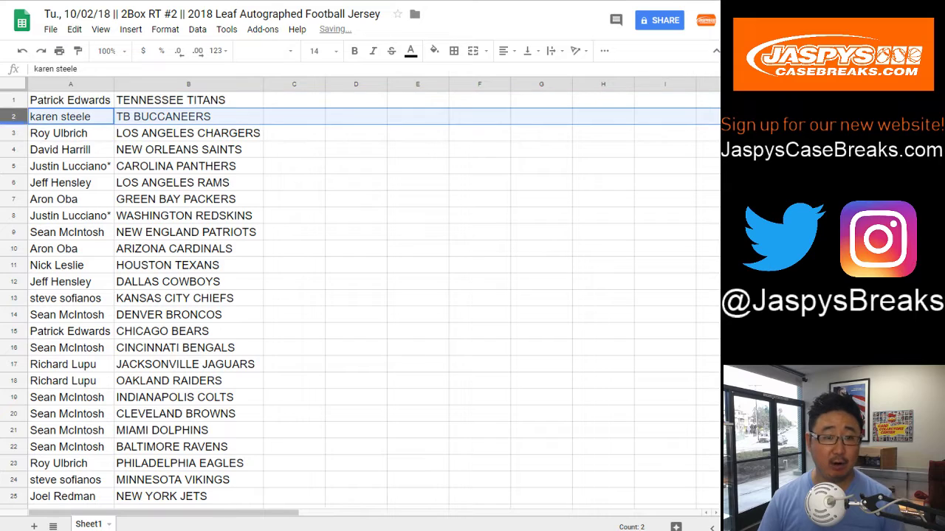
left_click(14, 133)
left_click(13, 150)
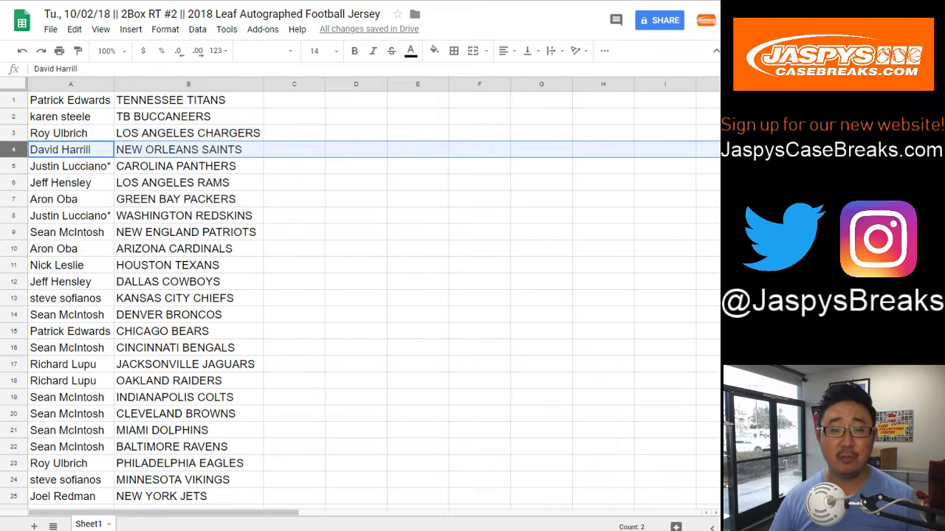
left_click(14, 166)
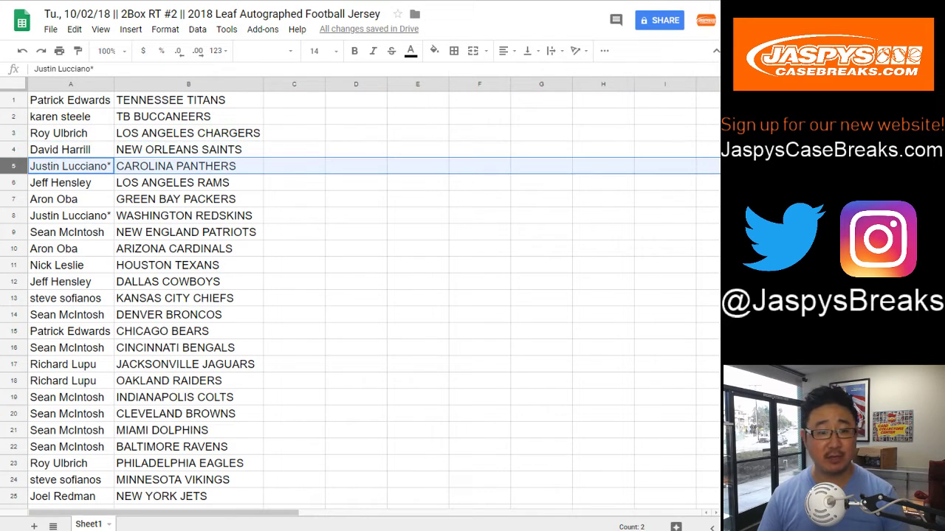
left_click(13, 216, "ctrl")
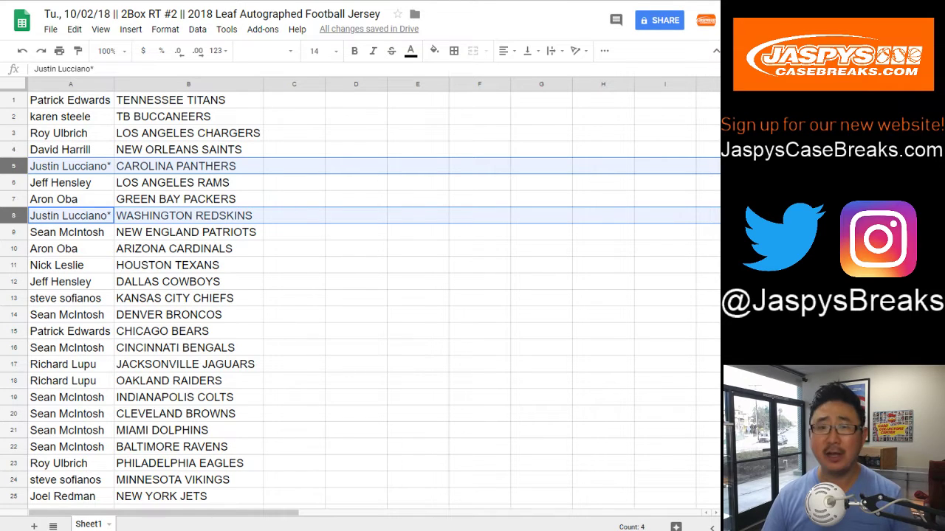
left_click(13, 183)
left_click(14, 199)
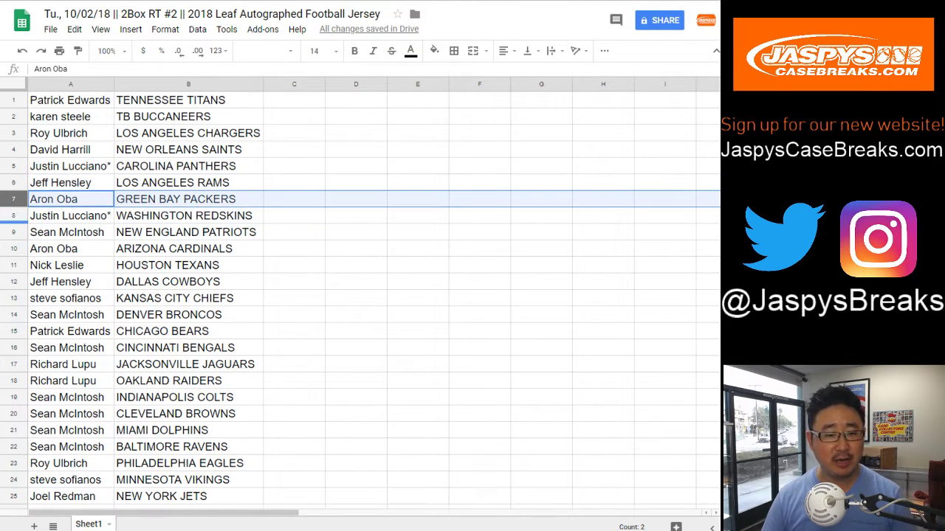
left_click(13, 232)
Review the participant and team pairings in rows 10 to 18, highlighting each row in order
scroll(13, 232, "down", 1)
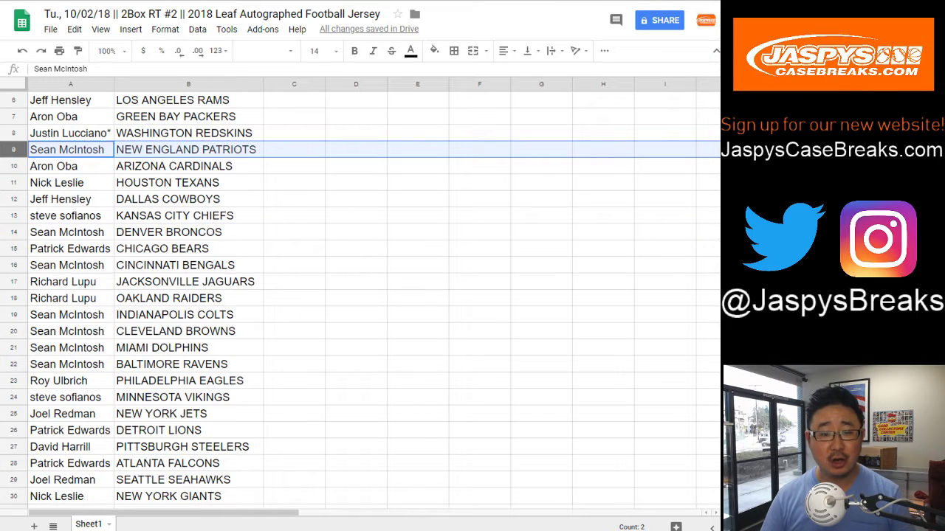
left_click(13, 166)
left_click(14, 182)
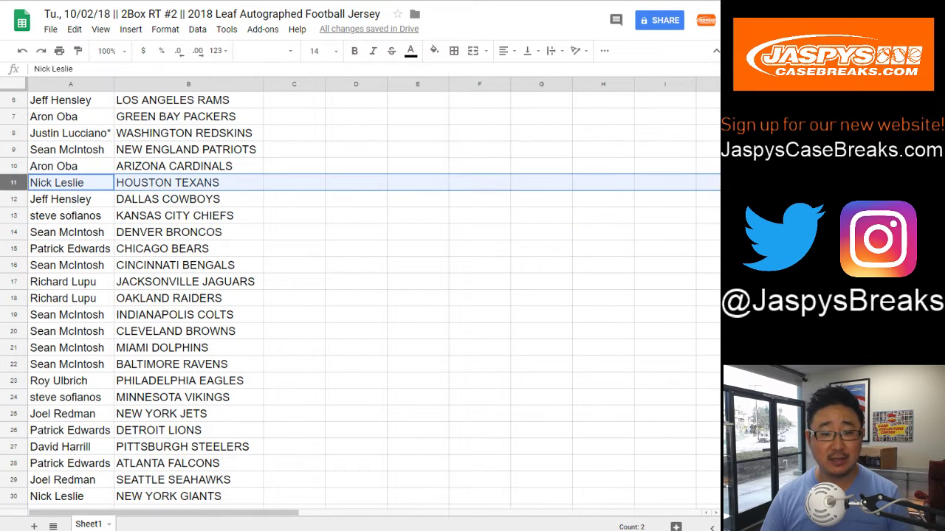
left_click(14, 199)
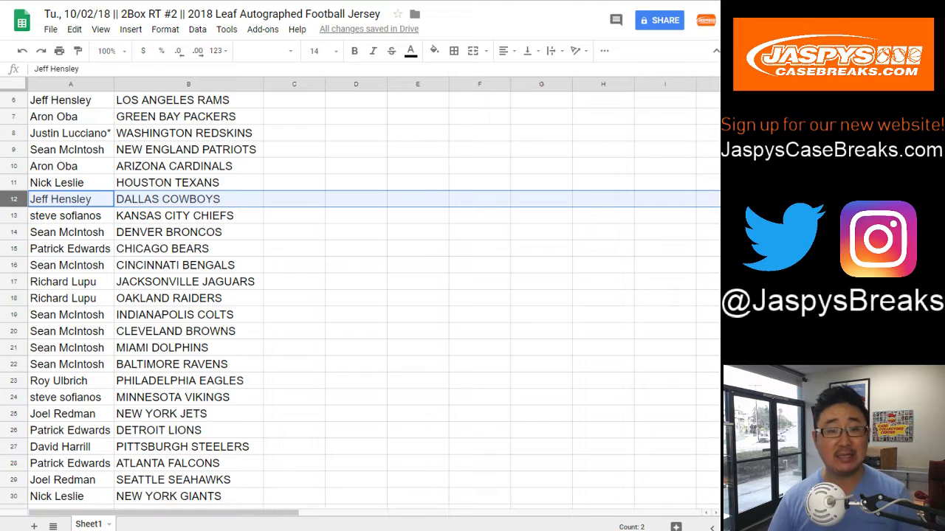
left_click(13, 215)
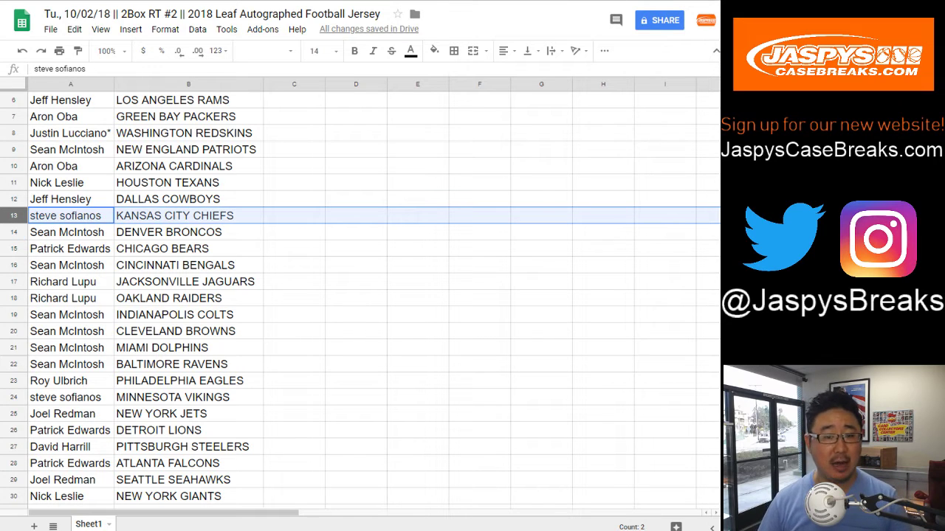
left_click(13, 233)
left_click(13, 249)
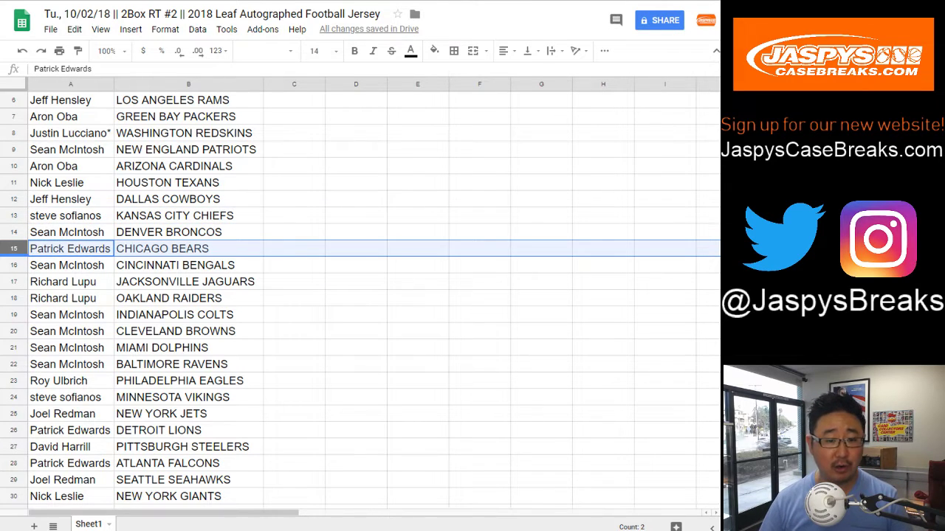
left_click(13, 265)
left_click_drag(13, 282, 14, 297)
Review the remaining participant and team pairings in rows 19 to 32, highlighting them in order
scroll(360, 295, "down", 2)
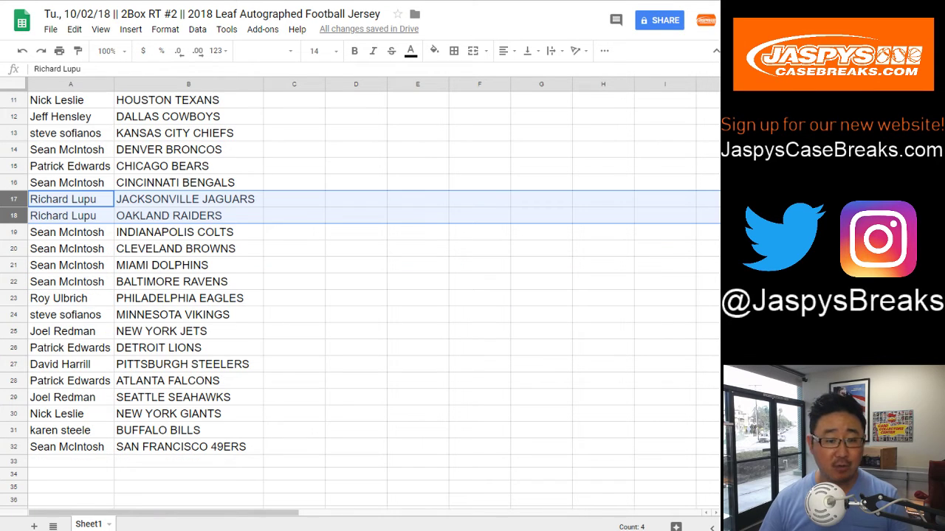
left_click_drag(13, 232, 13, 282)
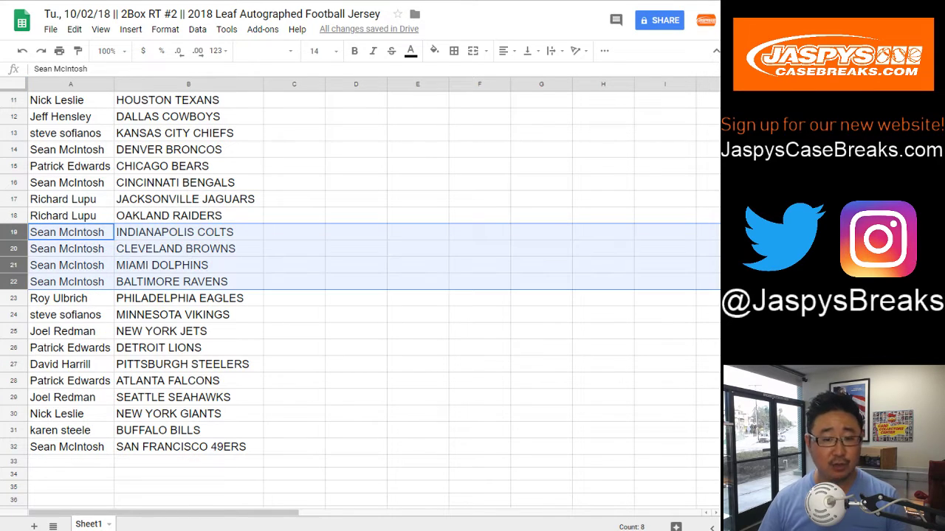
left_click(13, 298)
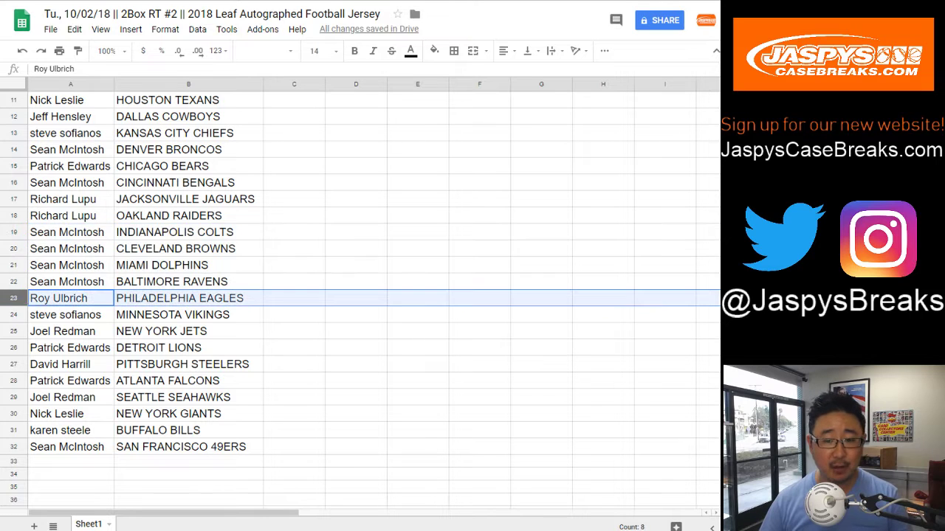
left_click(13, 315)
scroll(13, 315, "down", 2)
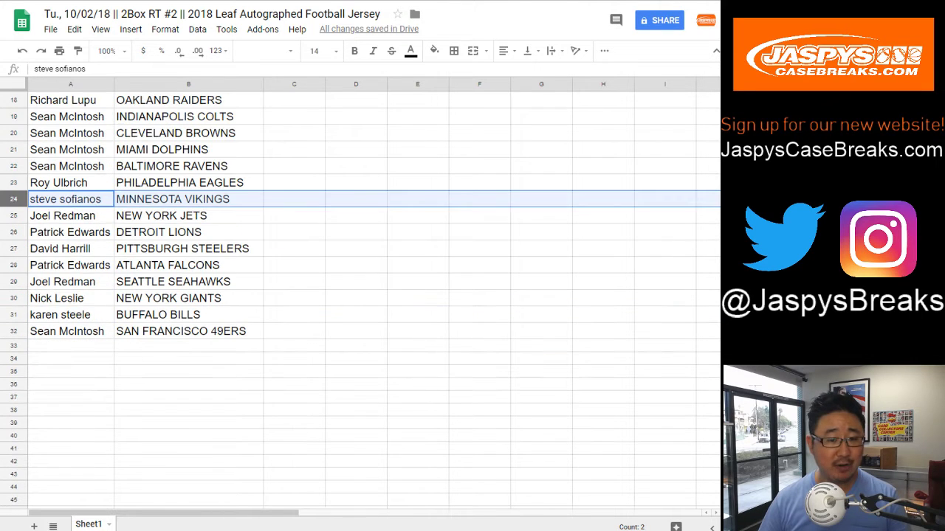
left_click(14, 215)
left_click(13, 233)
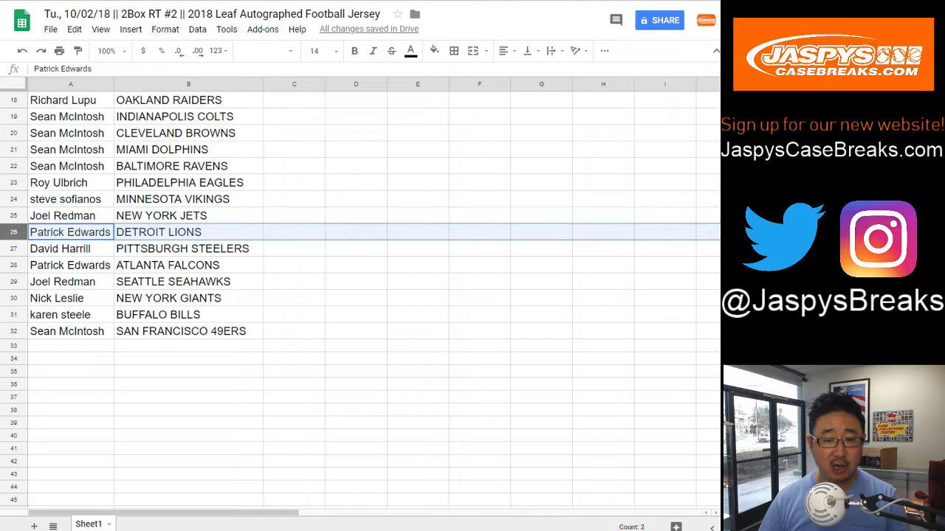
left_click(13, 249)
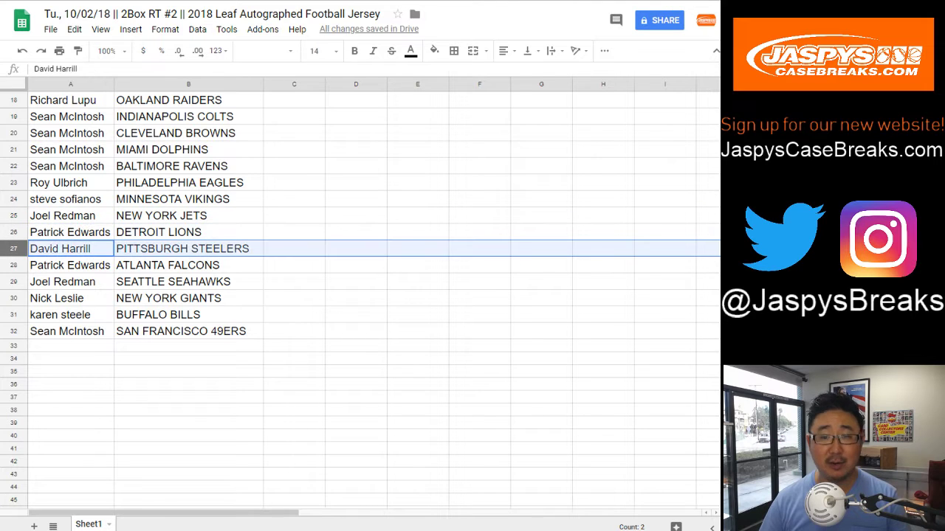
left_click(13, 265)
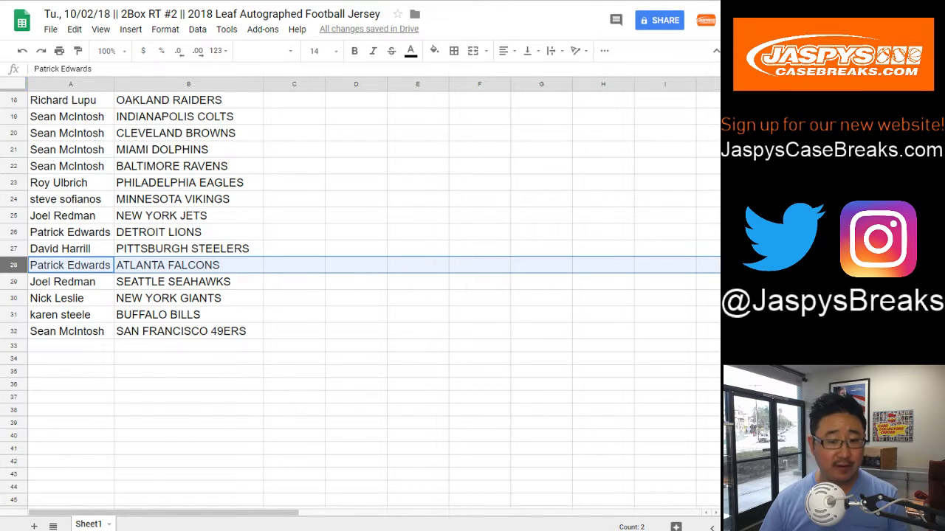
left_click(14, 281)
left_click(13, 298)
left_click(13, 315)
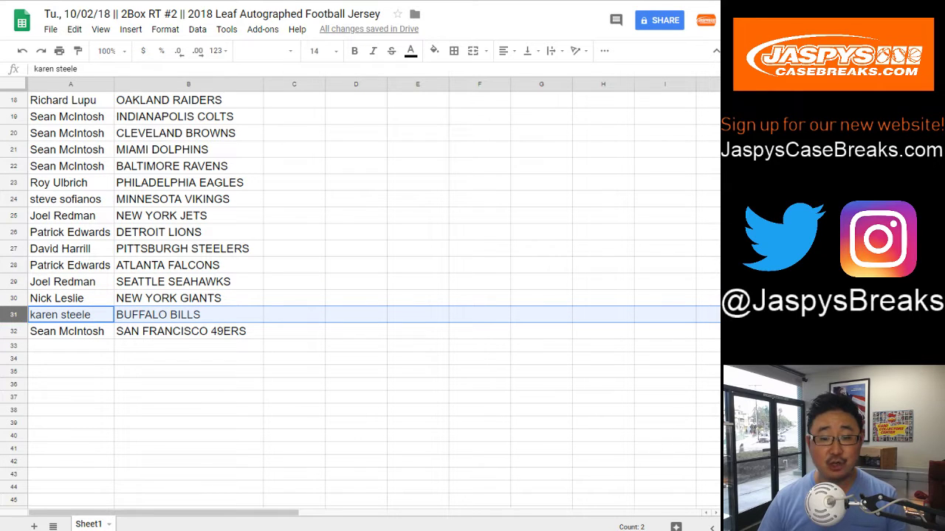
left_click(13, 331)
Set the sheet's zoom level to 85%
scroll(221, 331, "up", 4)
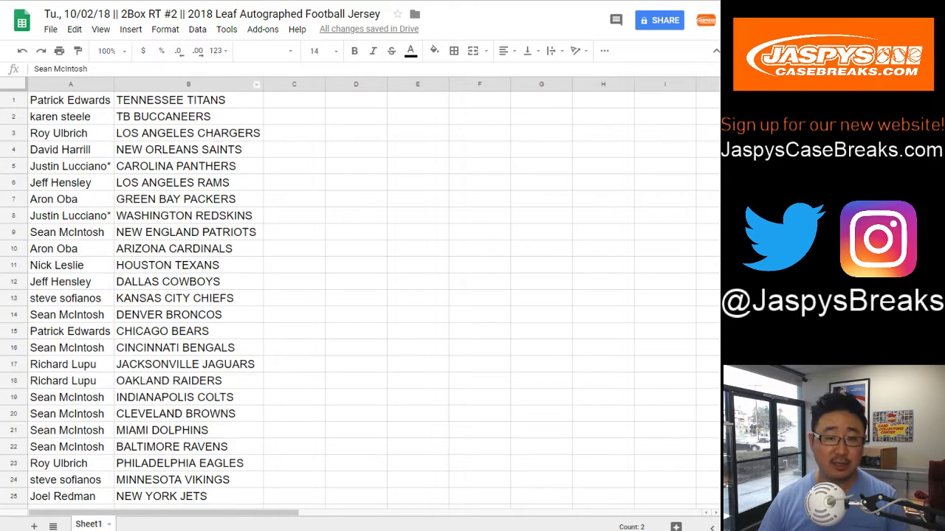
left_click(107, 51)
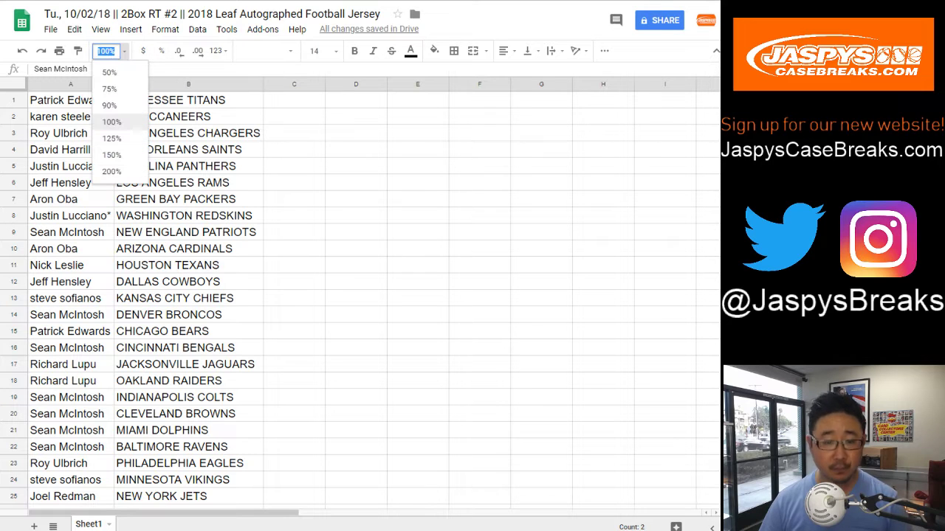
type("85")
key("Return")
type("3")
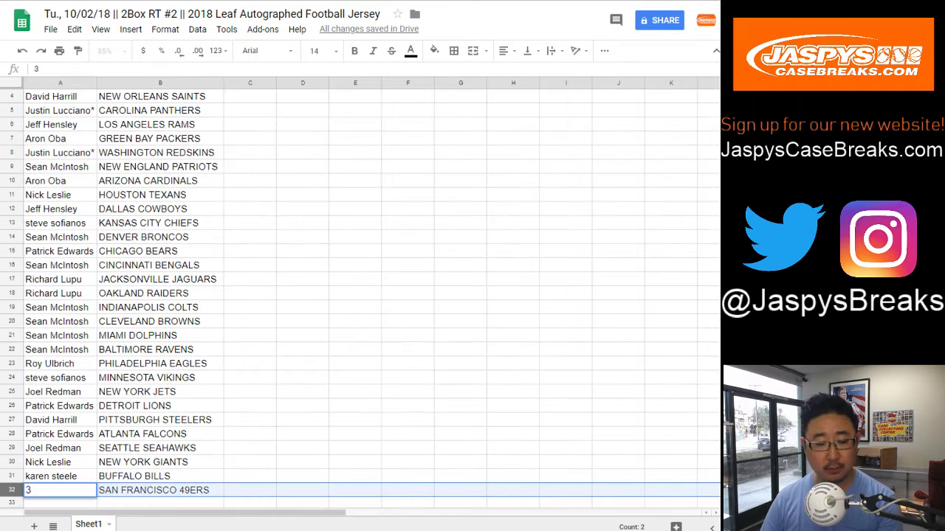
key("Return")
key("ctrl+z")
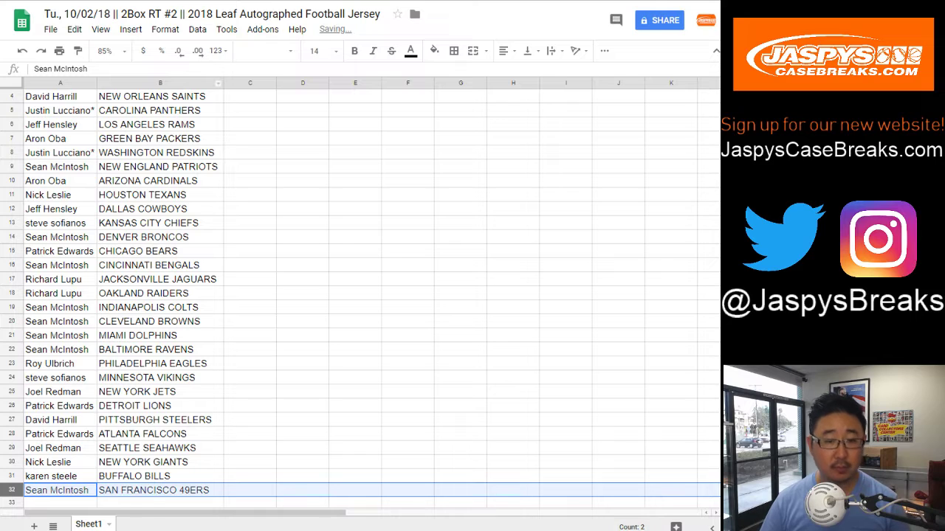
Set the sheet's zoom level to 83% to fit more of the list in view
scroll(360, 295, "up", 1)
left_click(107, 50)
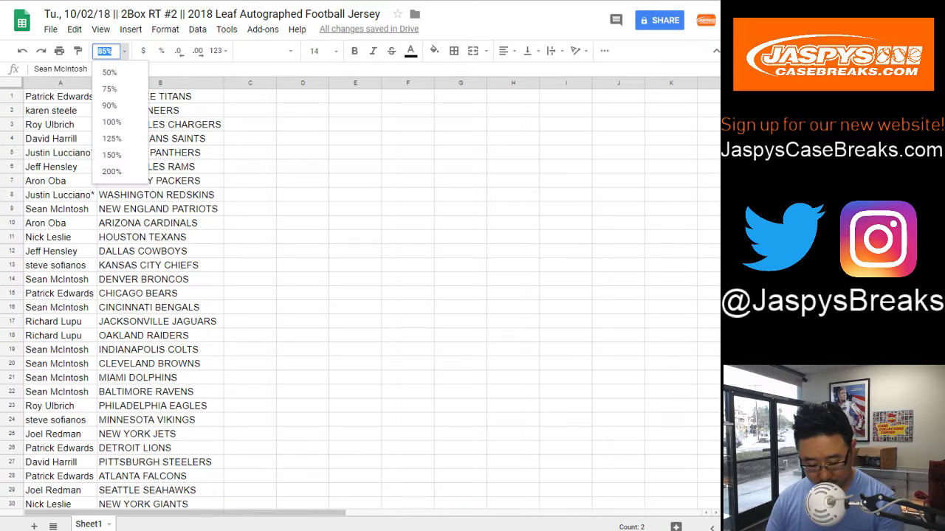
type("83")
key("Return")
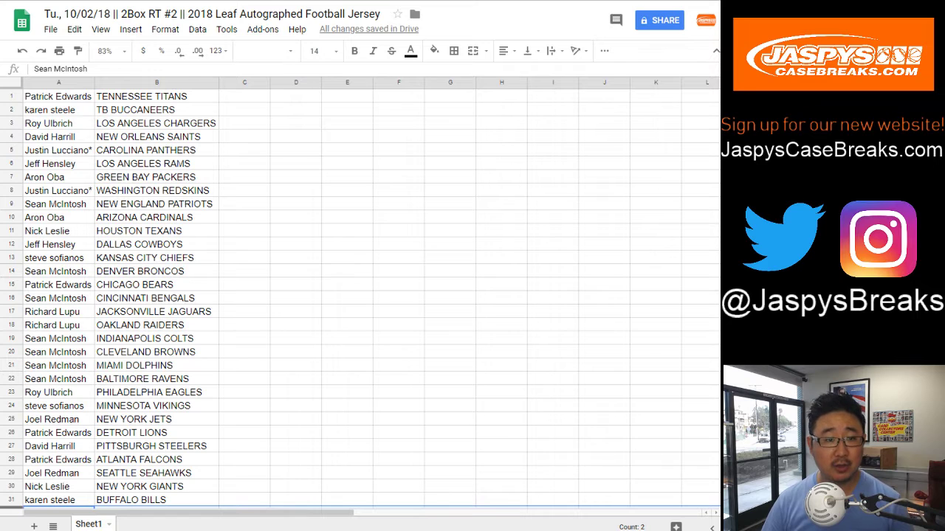
Format the whole sheet in Helvetica at font size 13 and fit the column widths to their contents
key("ctrl+a")
left_click(316, 50)
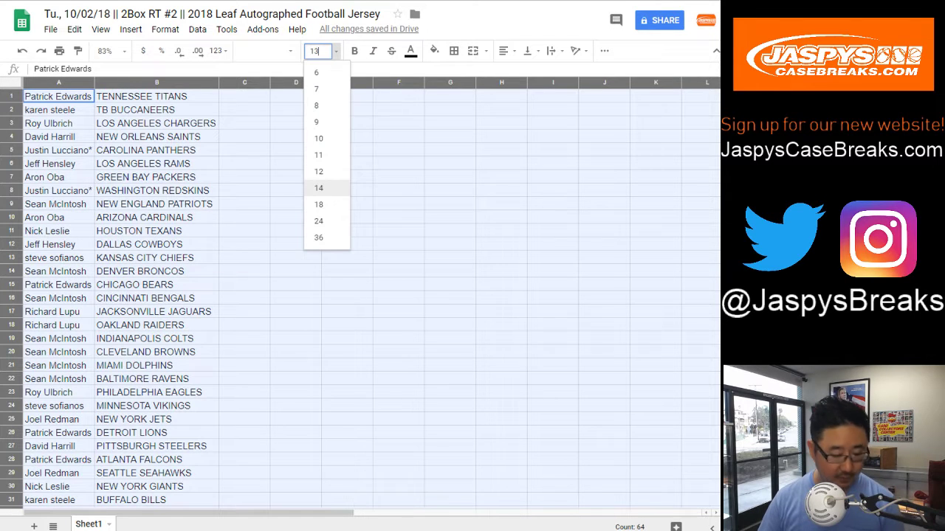
type("13")
key("Return")
left_click(266, 50)
left_click(266, 97)
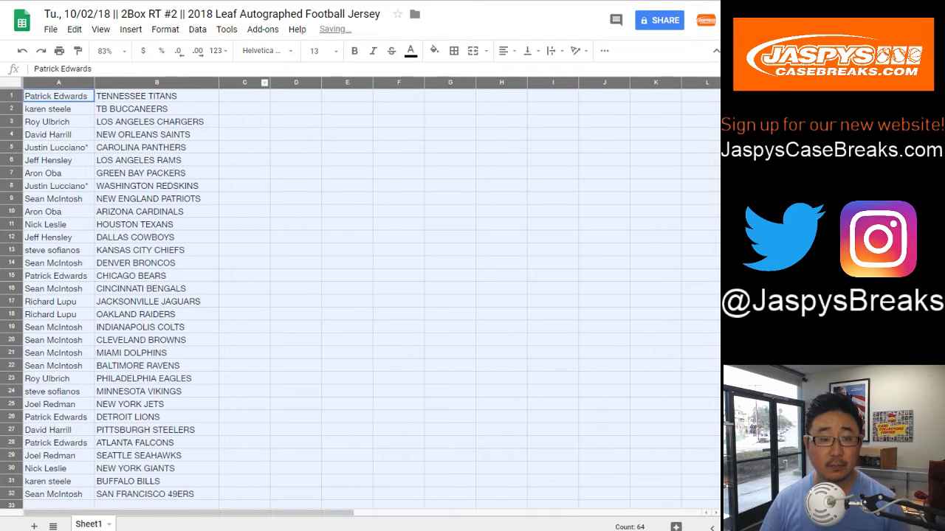
double_click(94, 83)
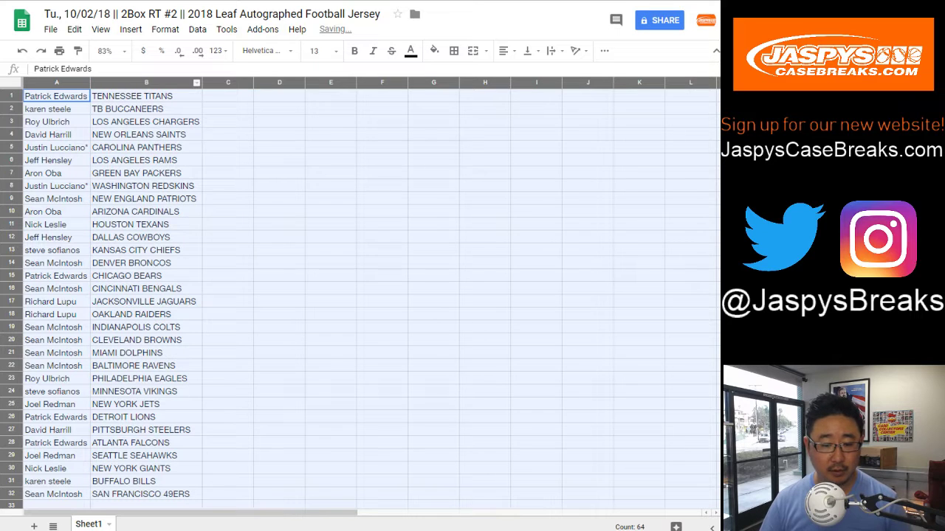
Sort the sheet by the team names in column B from A to Z, keeping participants with their teams
key("ctrl+a")
left_click(146, 82)
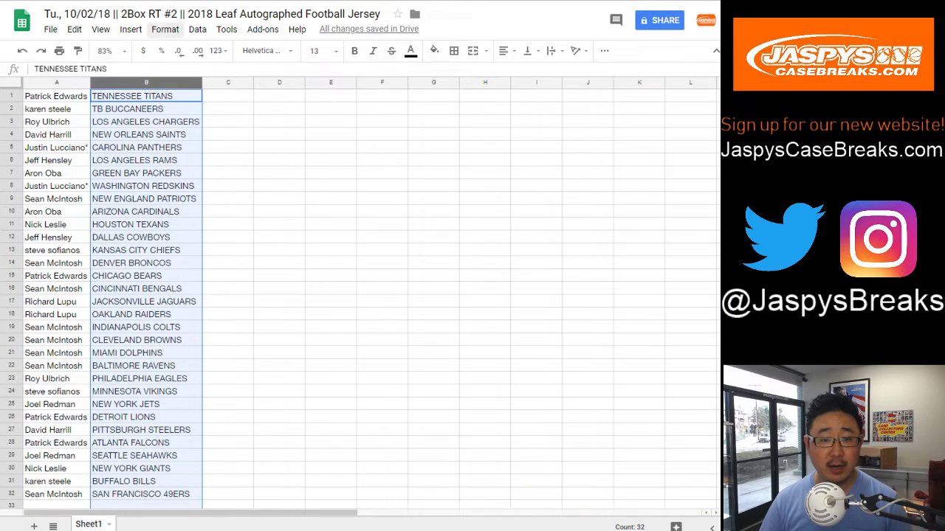
left_click(197, 28)
left_click(247, 49)
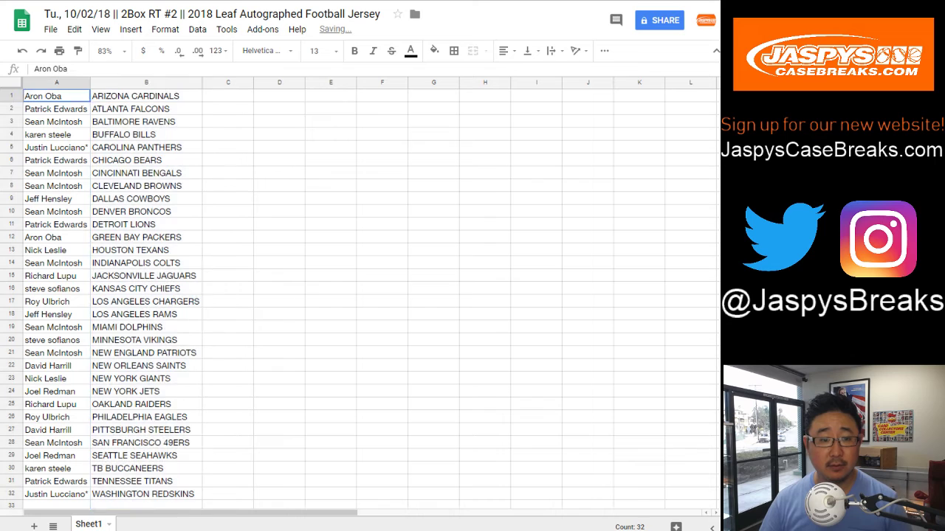
Apply all borders to the participant and team table in A1:B32 and center its text horizontally
key("ctrl+a")
left_click(454, 51)
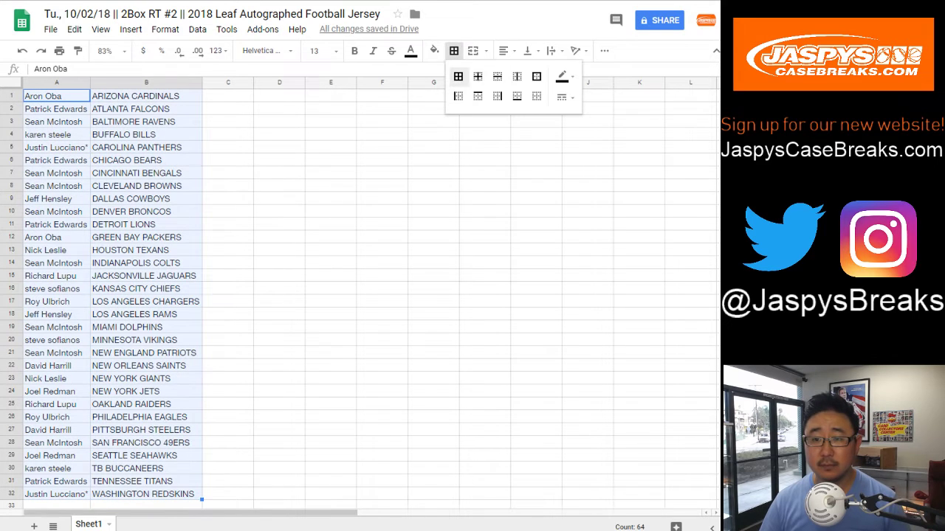
left_click(458, 76)
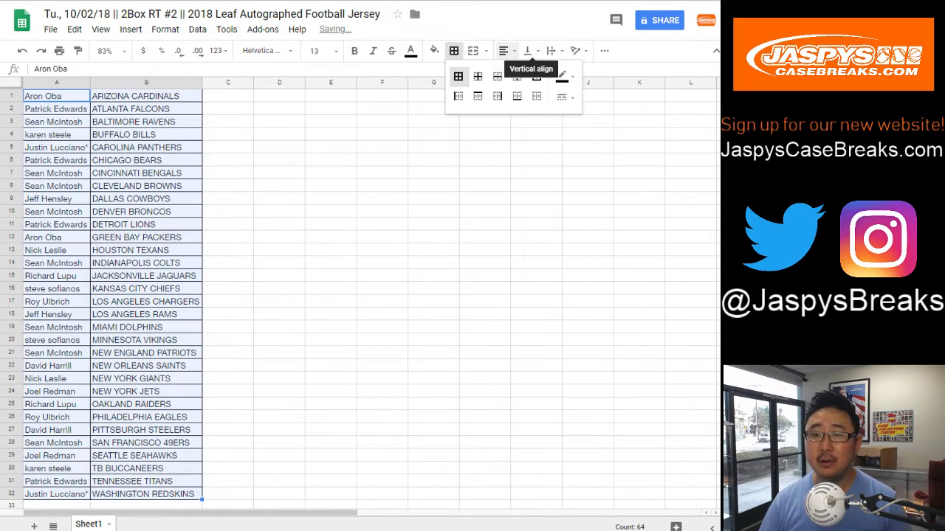
left_click(503, 50)
left_click(523, 71)
left_click(229, 96)
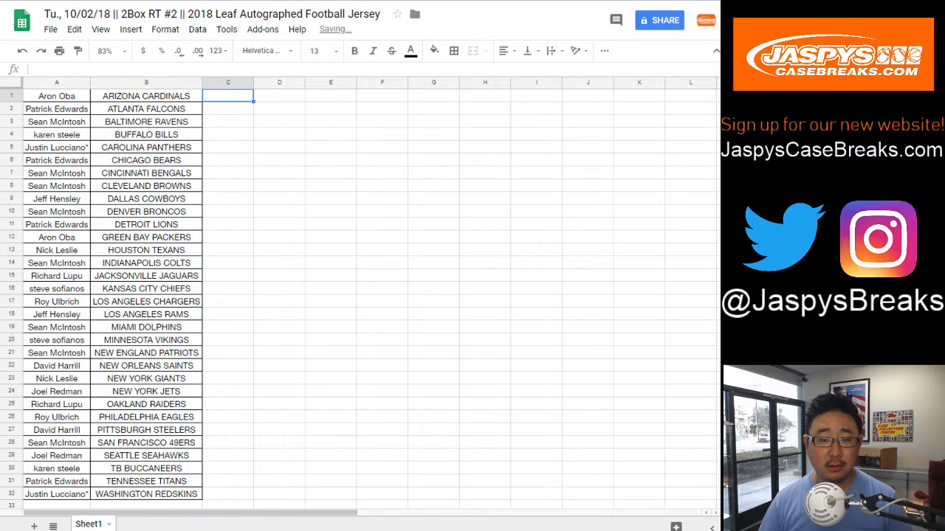
Print one copy of the current sheet in portrait on Letter paper, fitted to width, on the Samsung M2020 Series printer
left_click(57, 96)
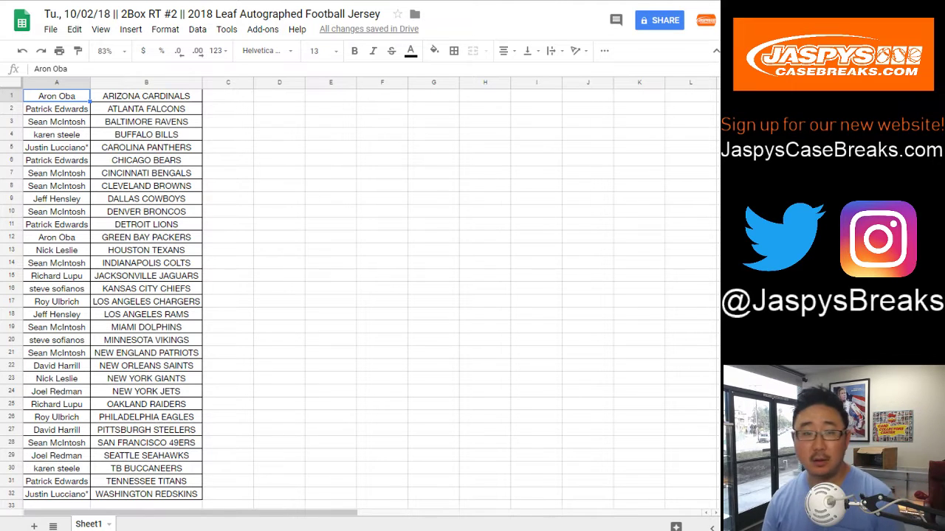
left_click(59, 50)
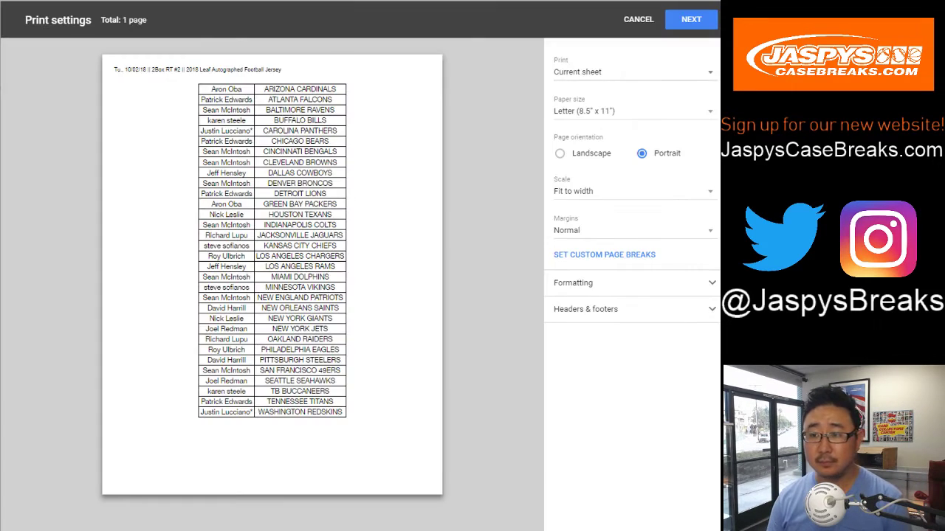
left_click(691, 19)
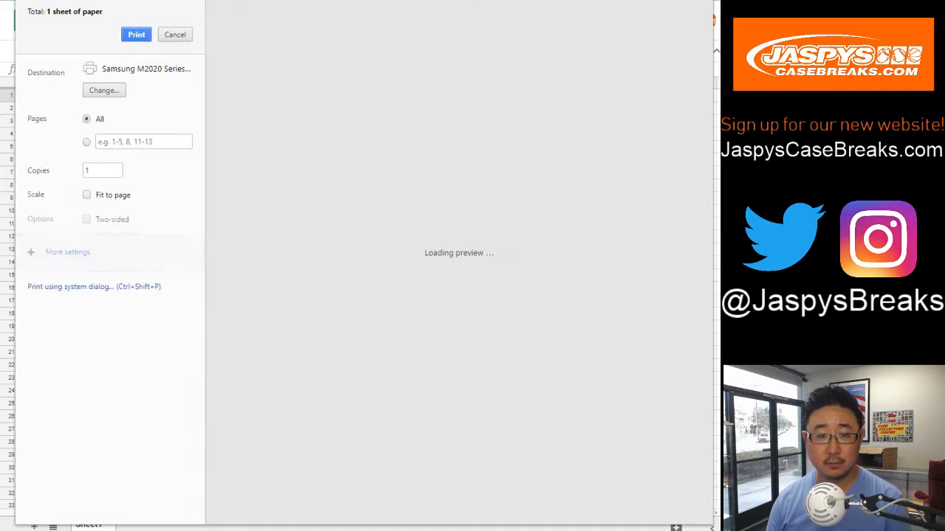
key("Return")
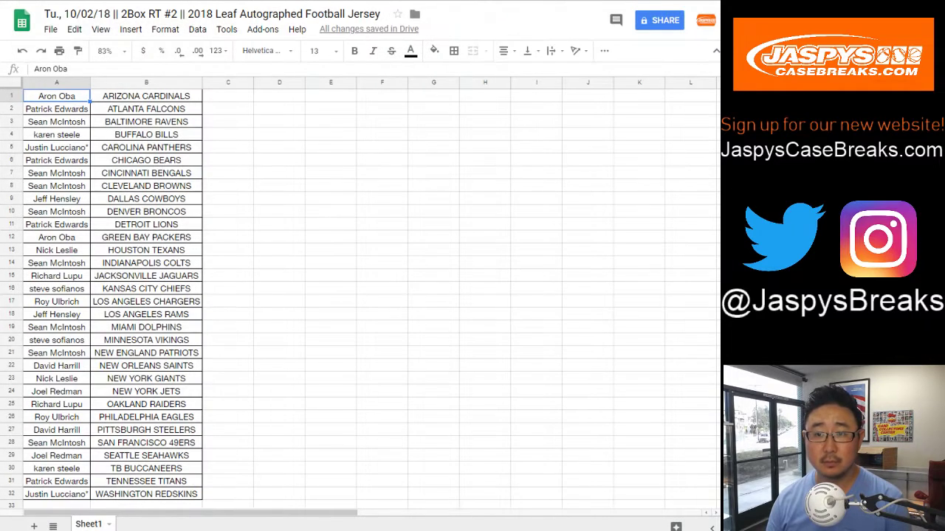